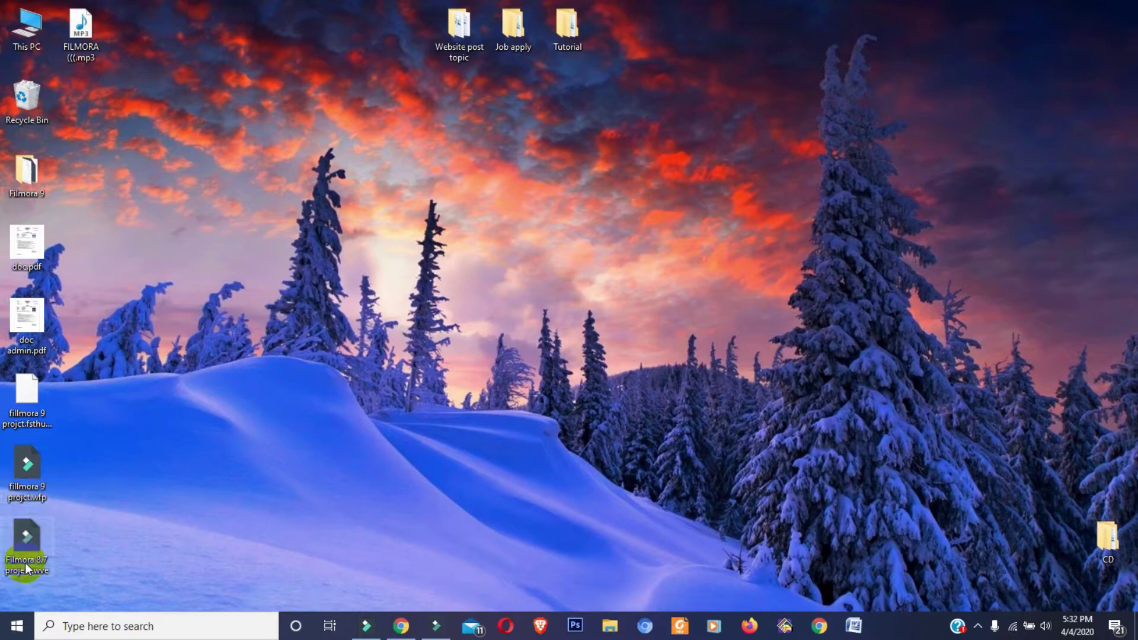
Step: In Filmora 9, open 'Filmora 8.7 project.wve', saving the current untitled project first
mouse_move(39, 561)
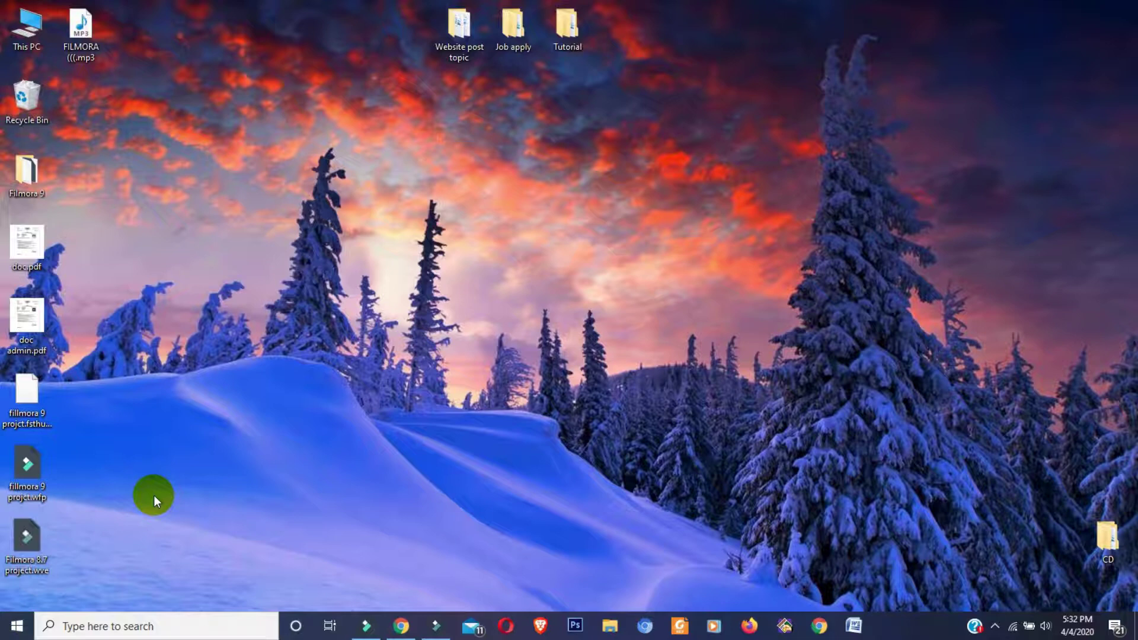
click(370, 629)
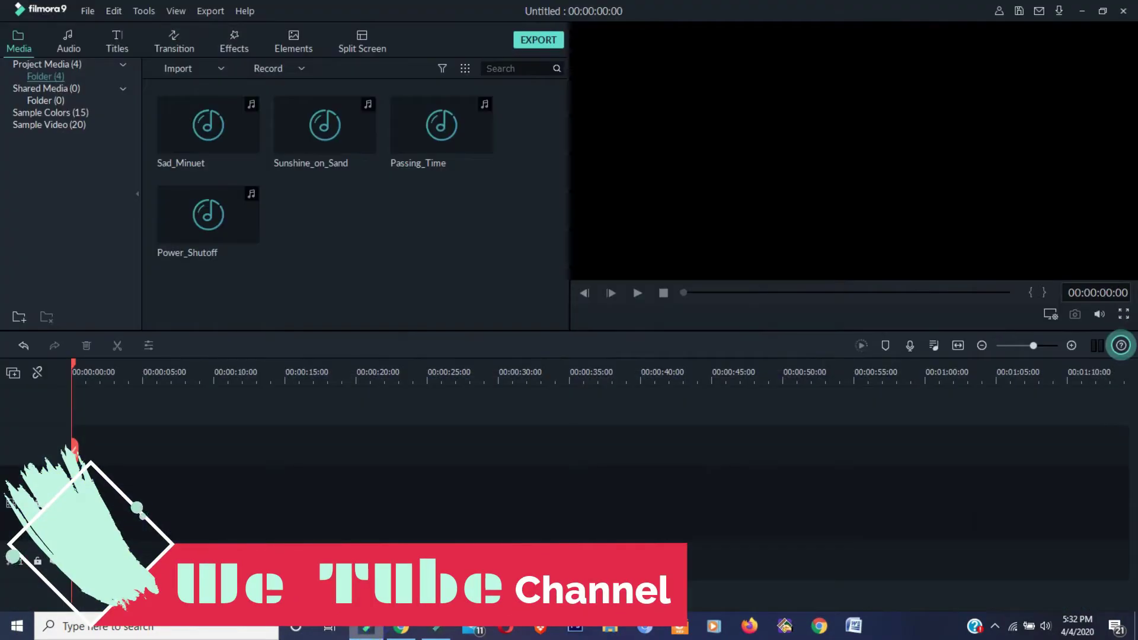
click(88, 10)
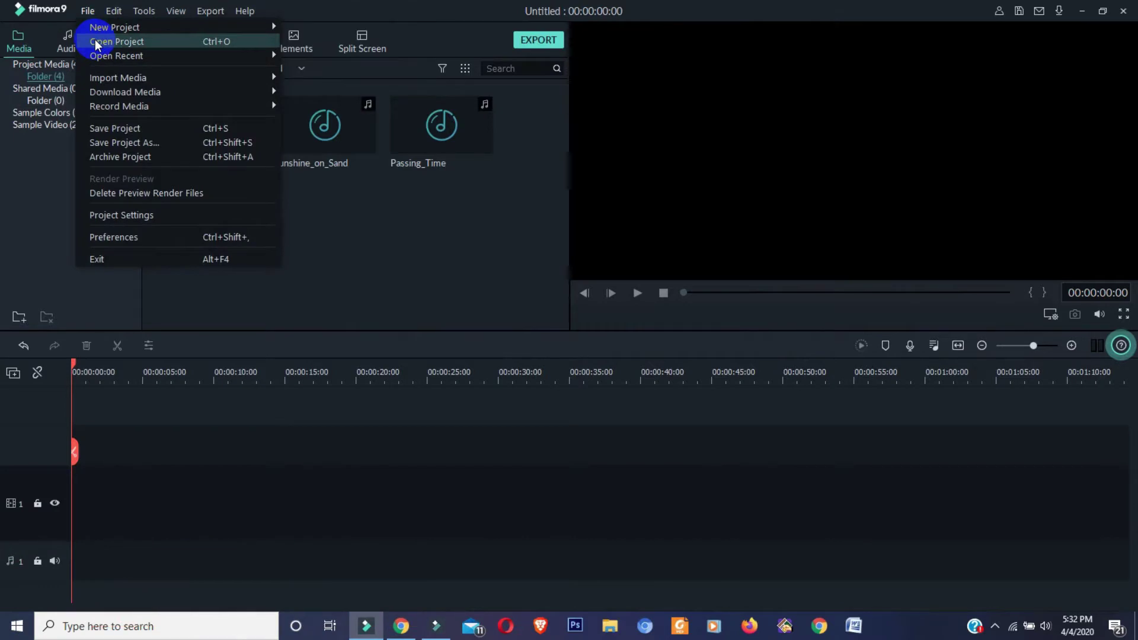
click(94, 42)
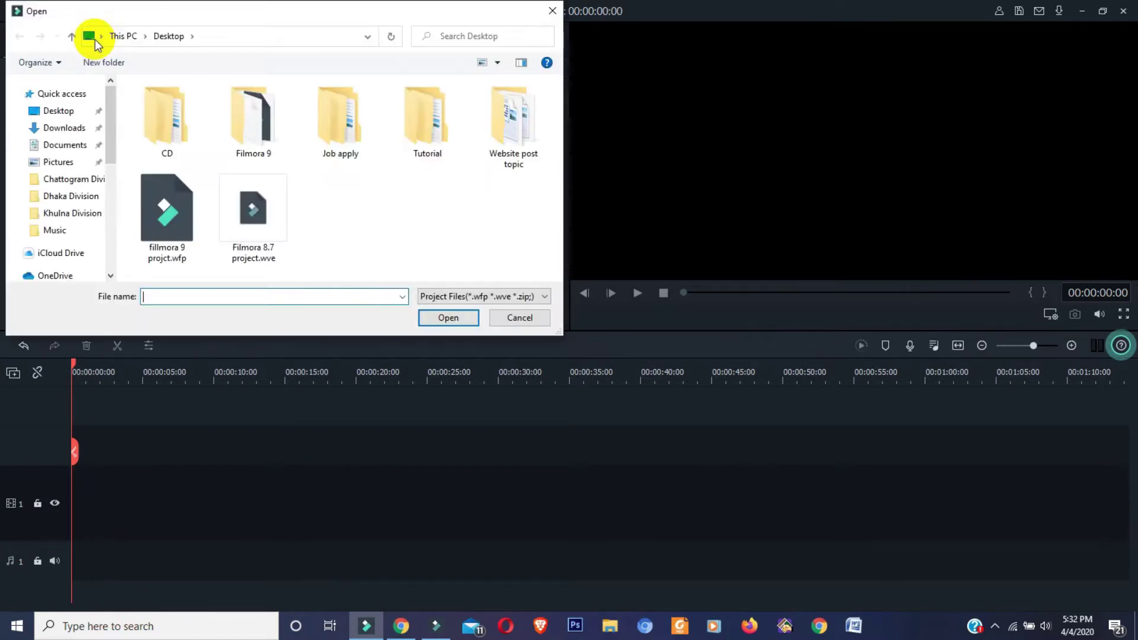
click(258, 227)
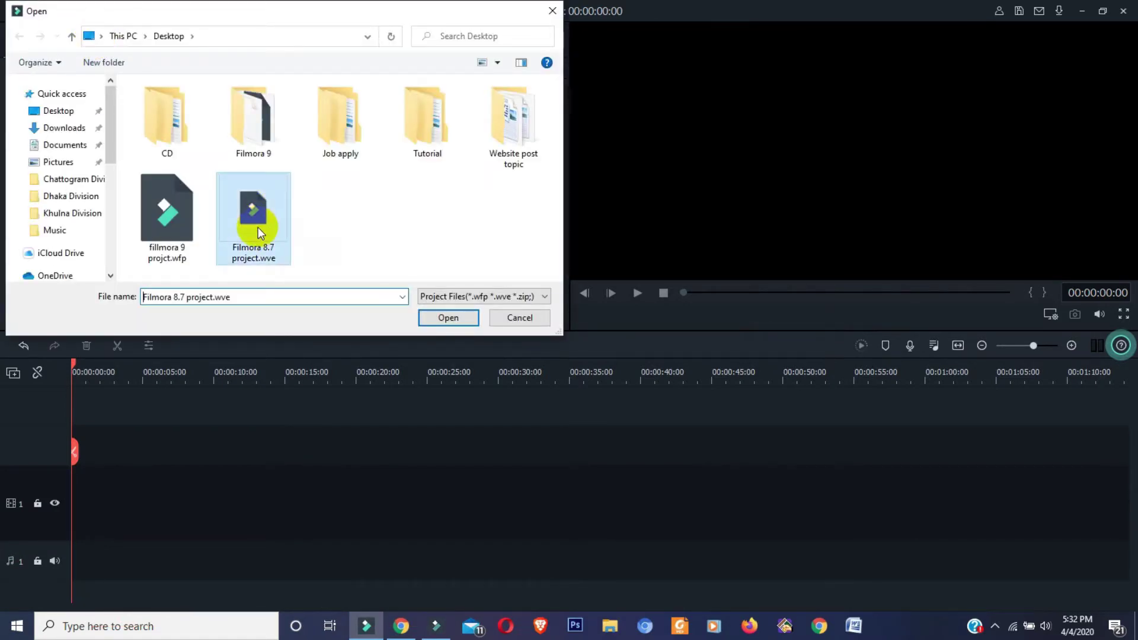
click(461, 319)
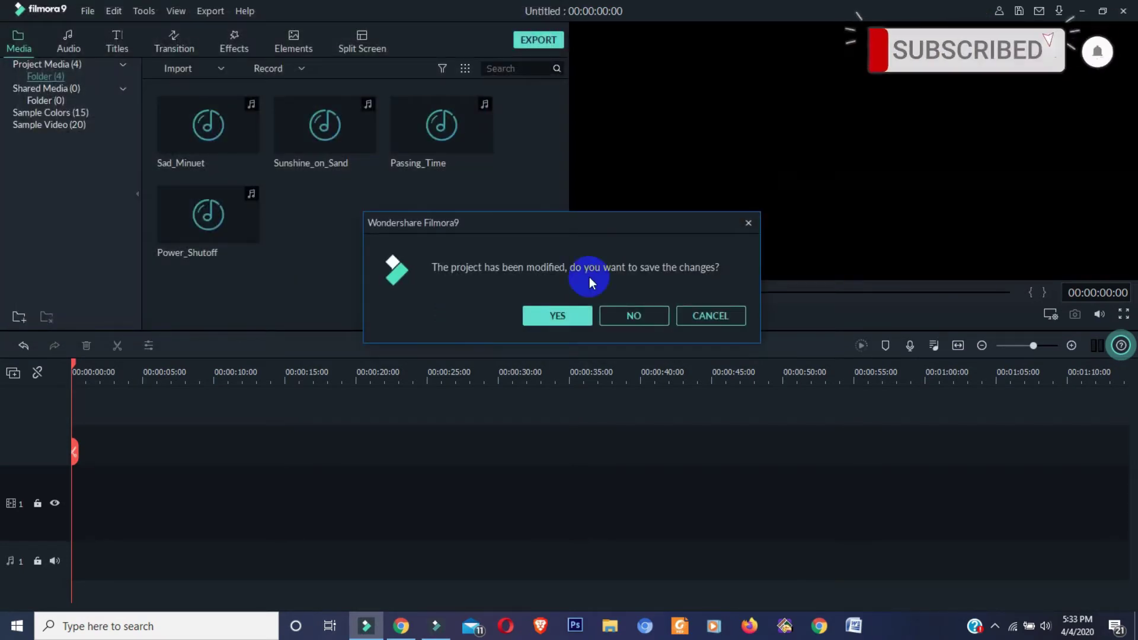
click(571, 318)
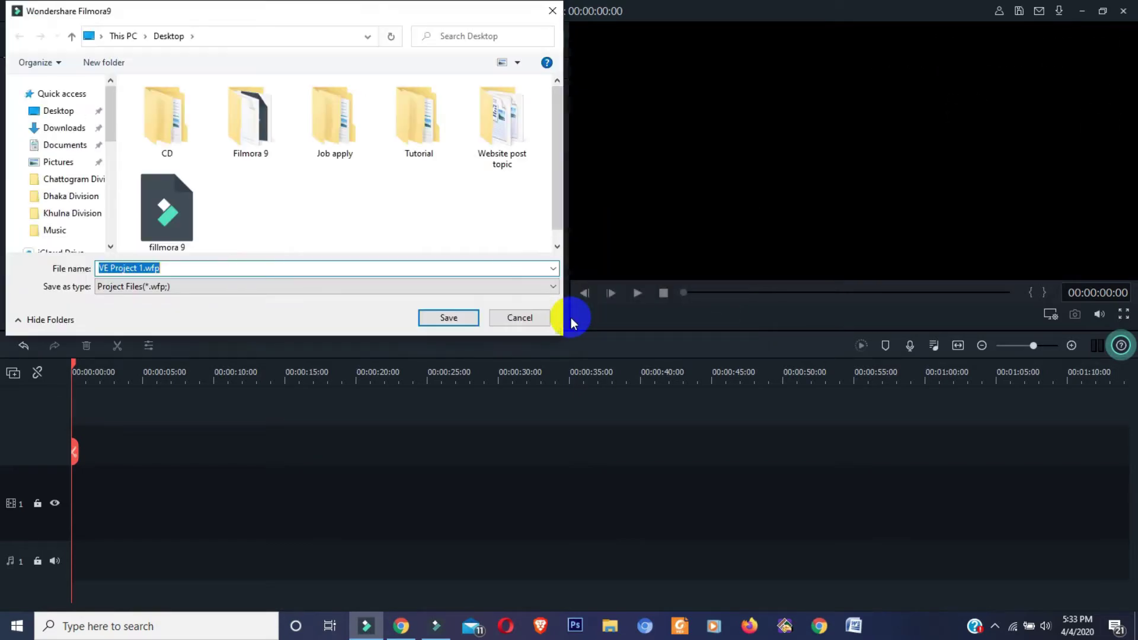
click(454, 322)
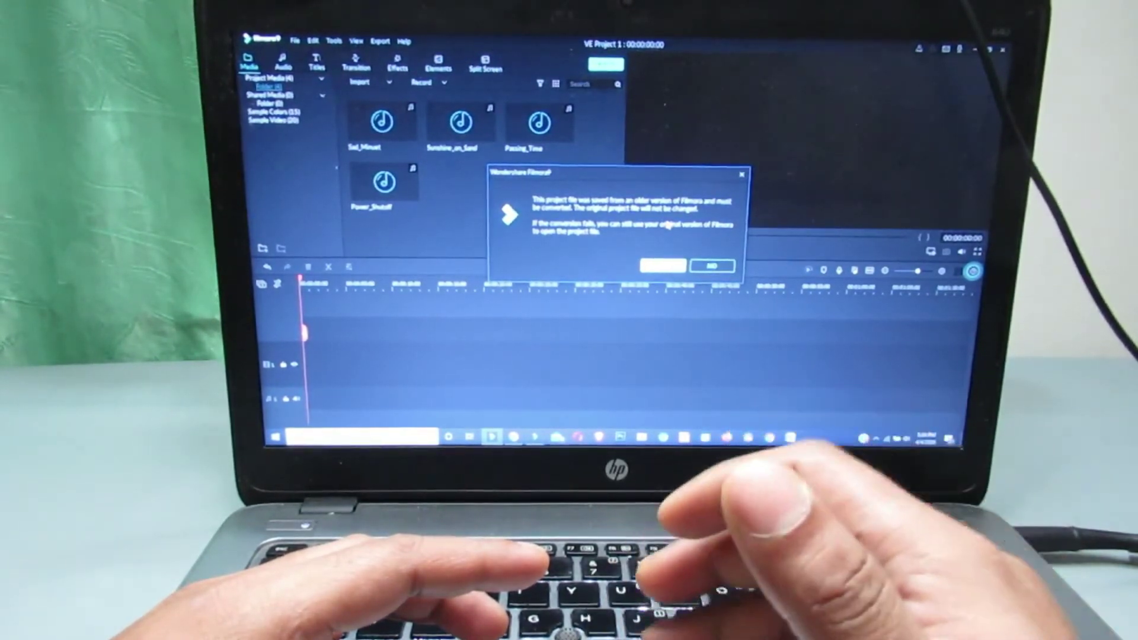
Step: Convert the Filmora 8.7 project and save the converted copy under the suggested name
click(662, 267)
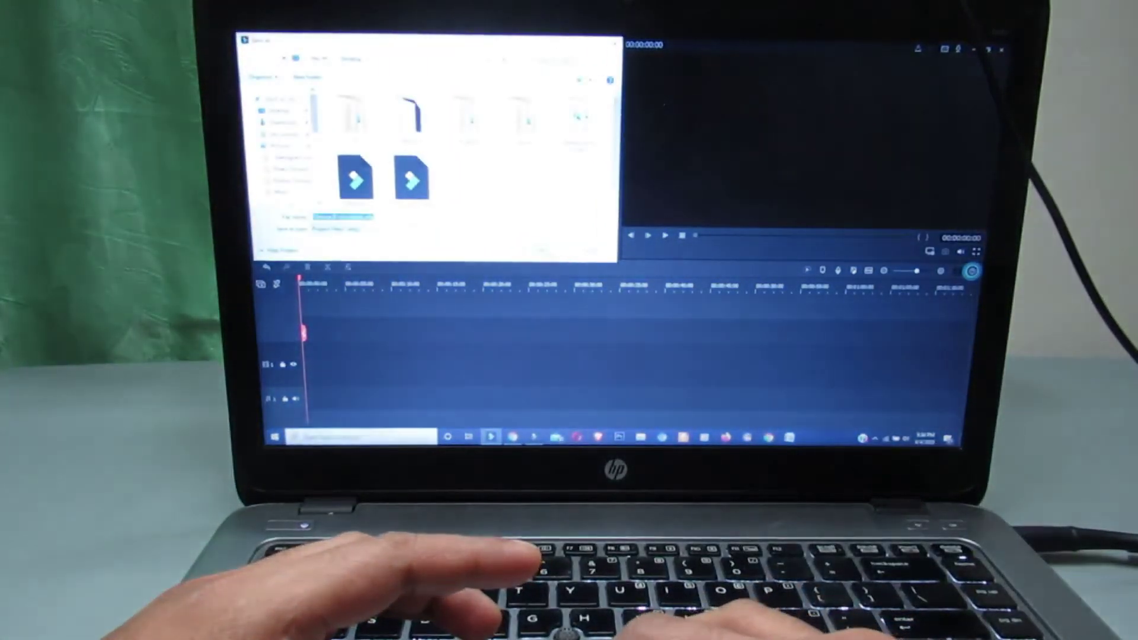
key(Return)
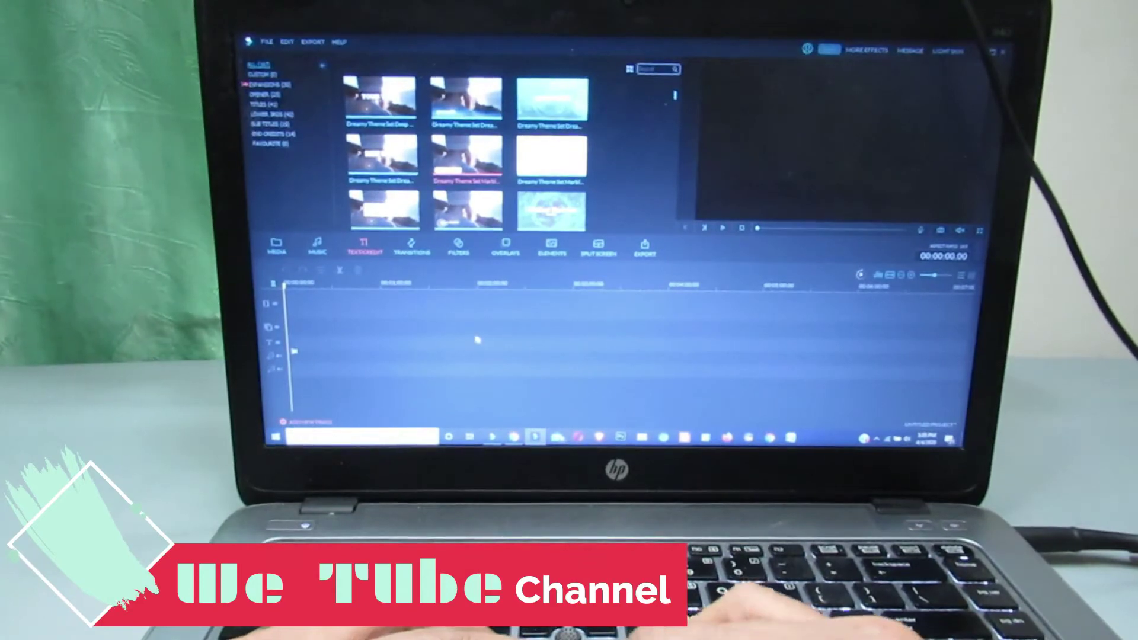
Step: In Filmora 8.7, select 'Filmora 8.7 project.wve' in Open Project, then cancel without loading
key(alt+f)
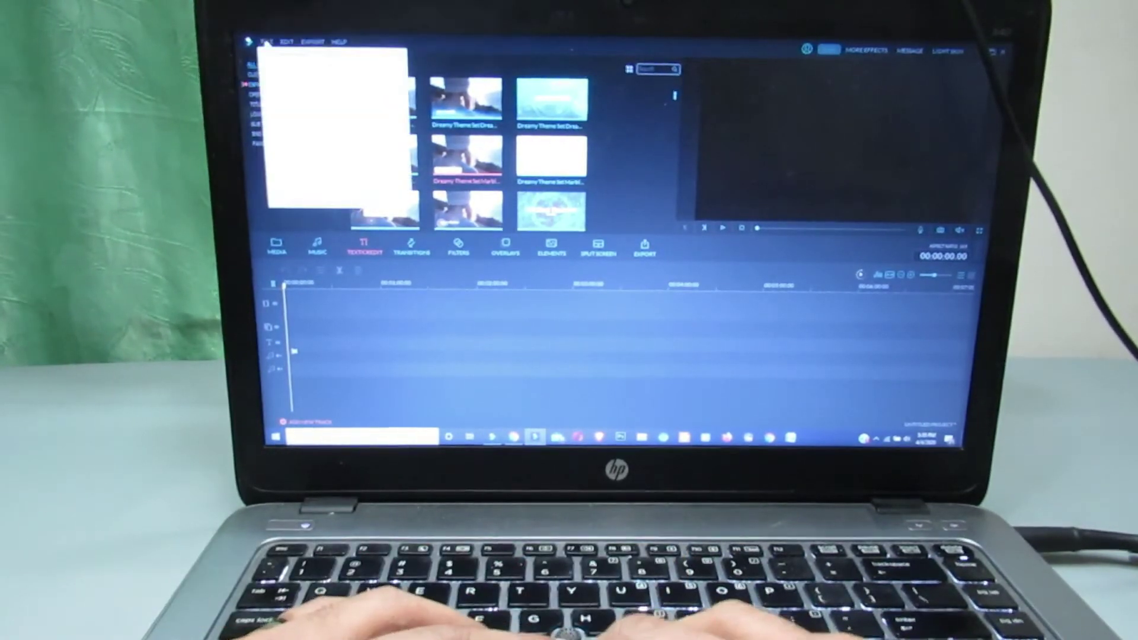
key(Down)
key(Return)
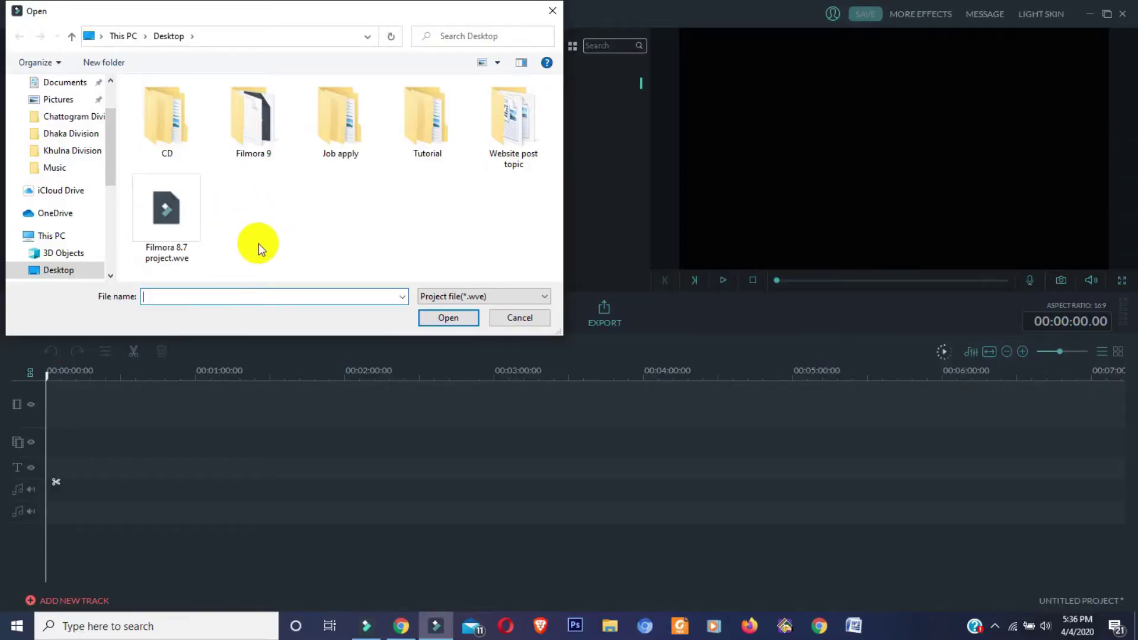
click(180, 219)
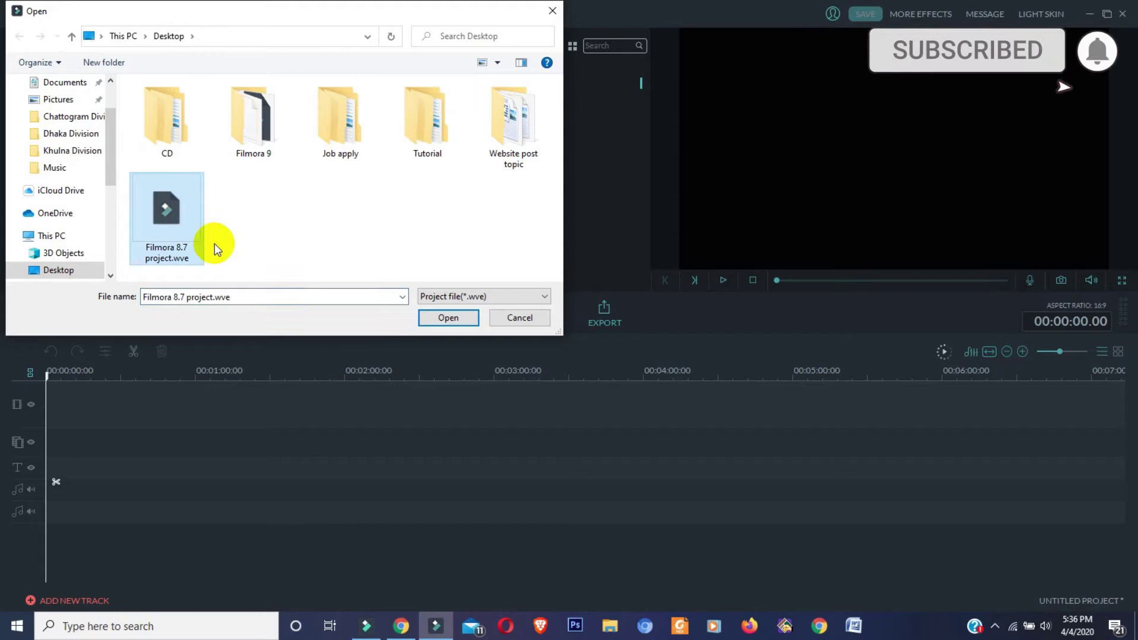
click(507, 318)
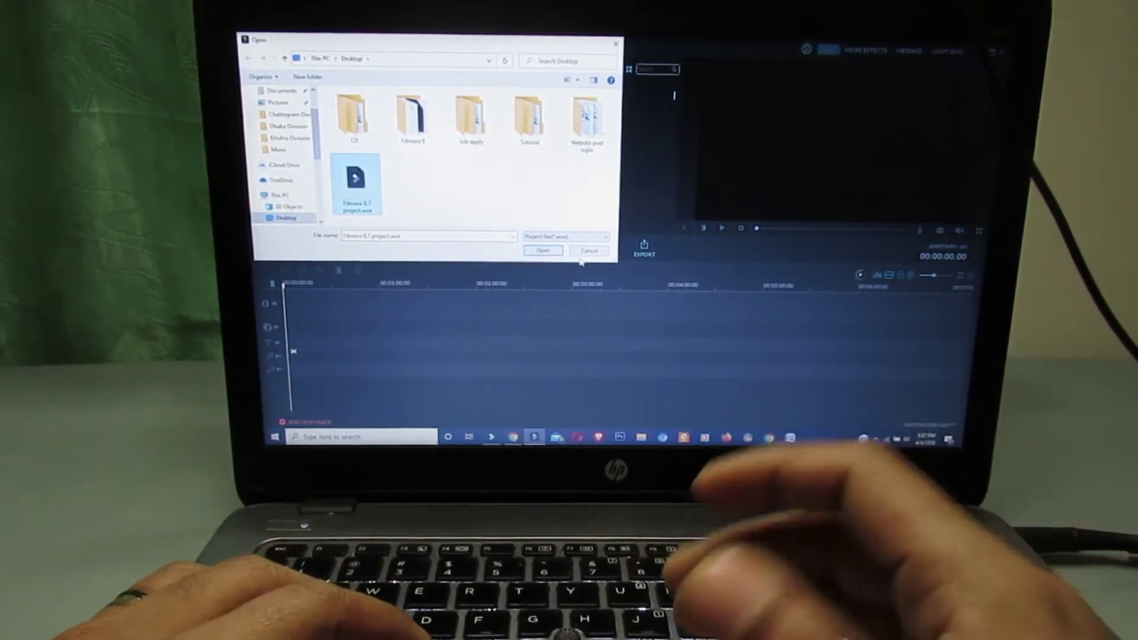
click(589, 250)
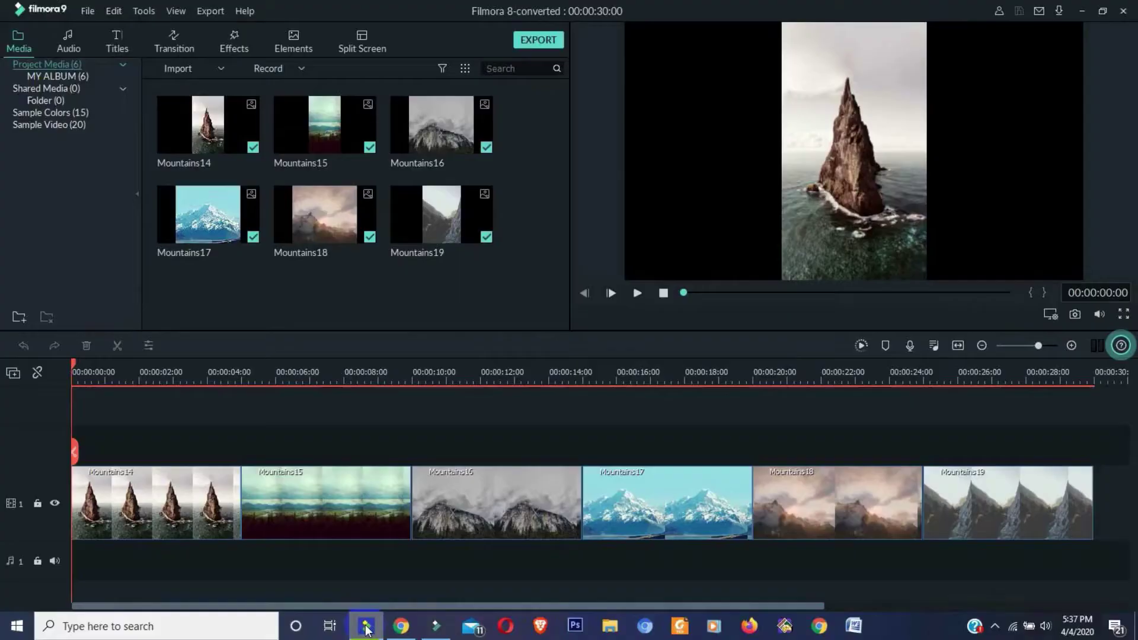
Step: Compare both editors, then filter Filmora 8.7's title library to the EXPANSIONS (30) templates
click(433, 627)
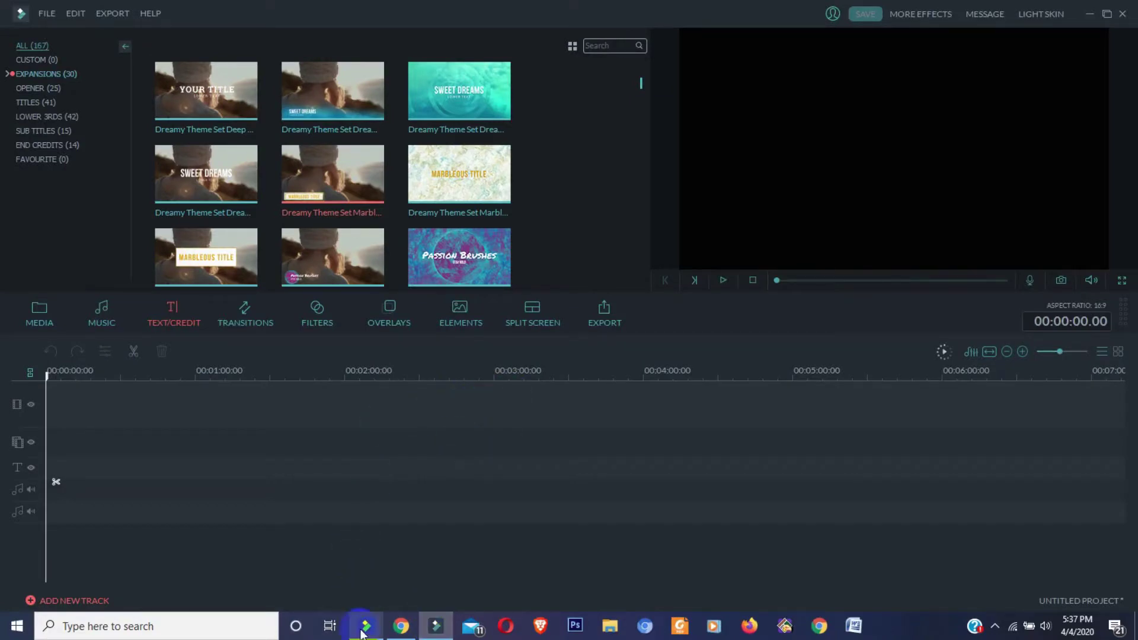
click(363, 633)
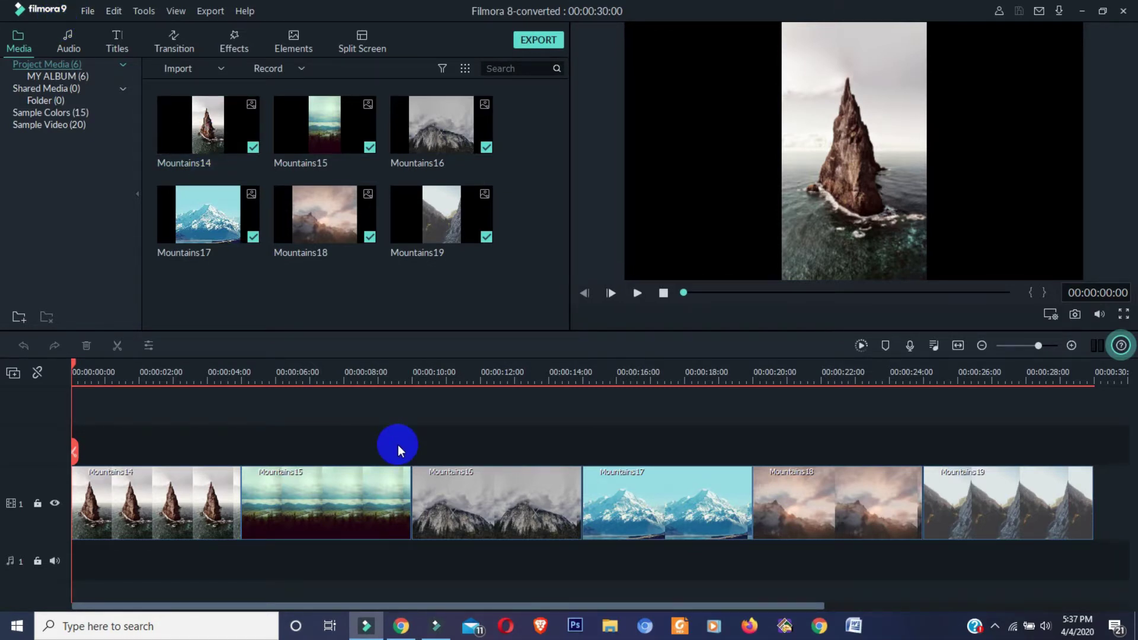
click(431, 631)
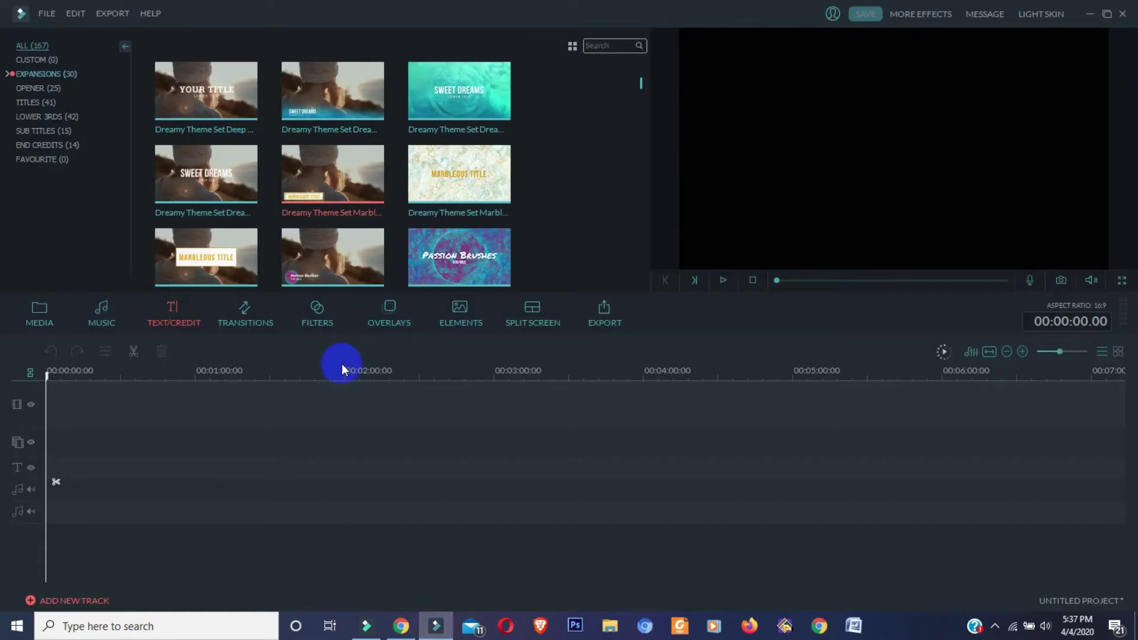
click(57, 72)
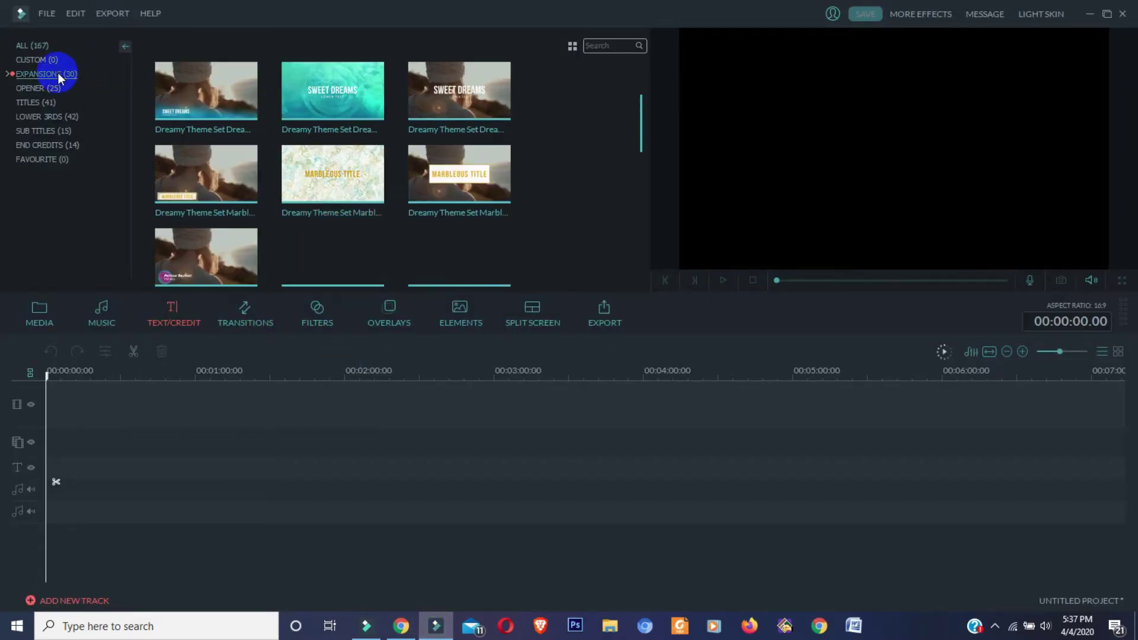
click(300, 253)
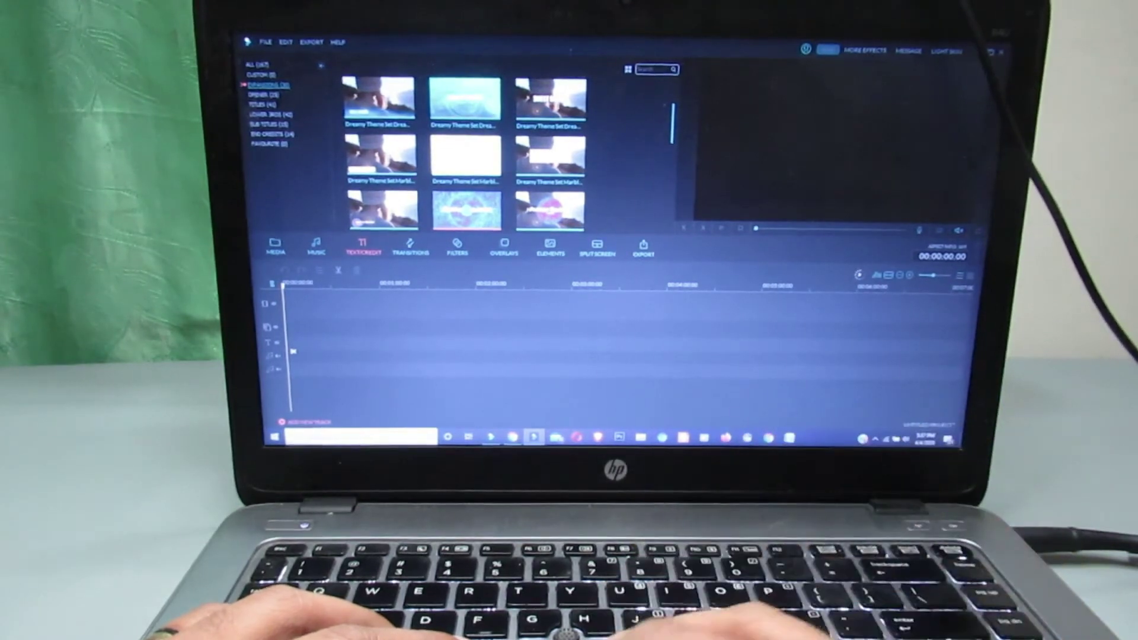
key(alt+Tab)
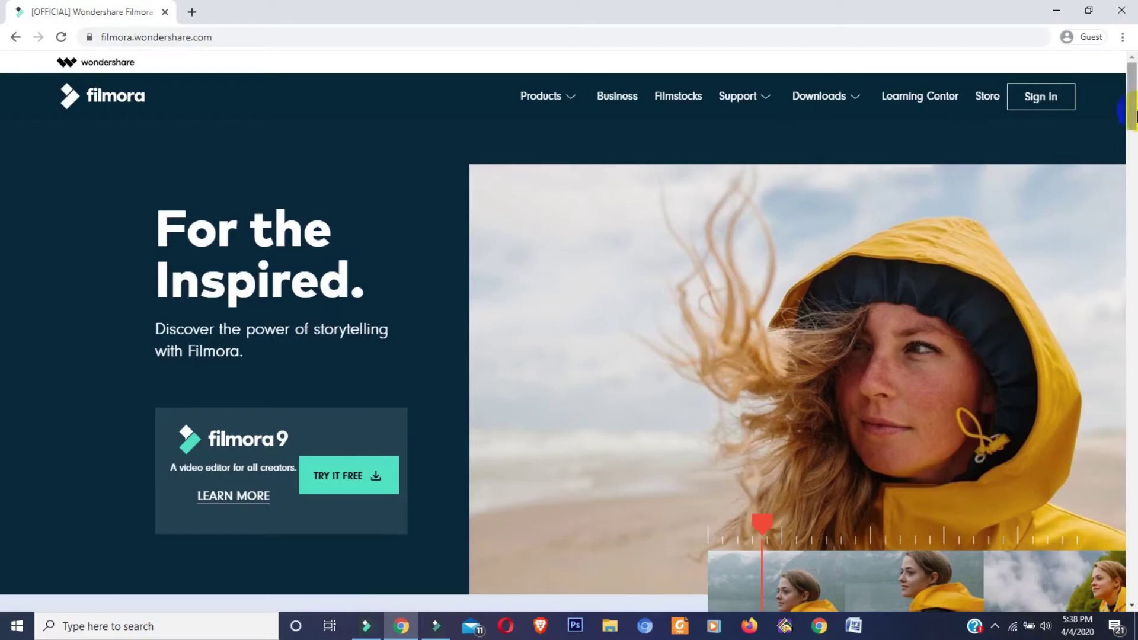
Step: Scroll down and back up the filmora.wondershare.com home page in Chrome
drag(1135, 113, 1135, 495)
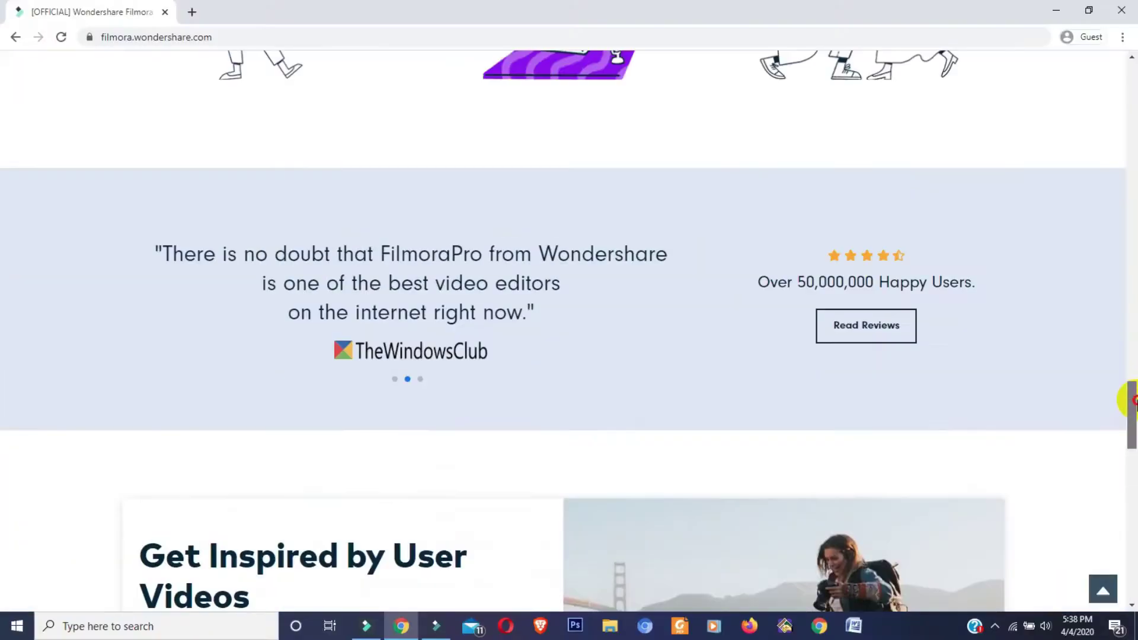
drag(1130, 406, 1129, 204)
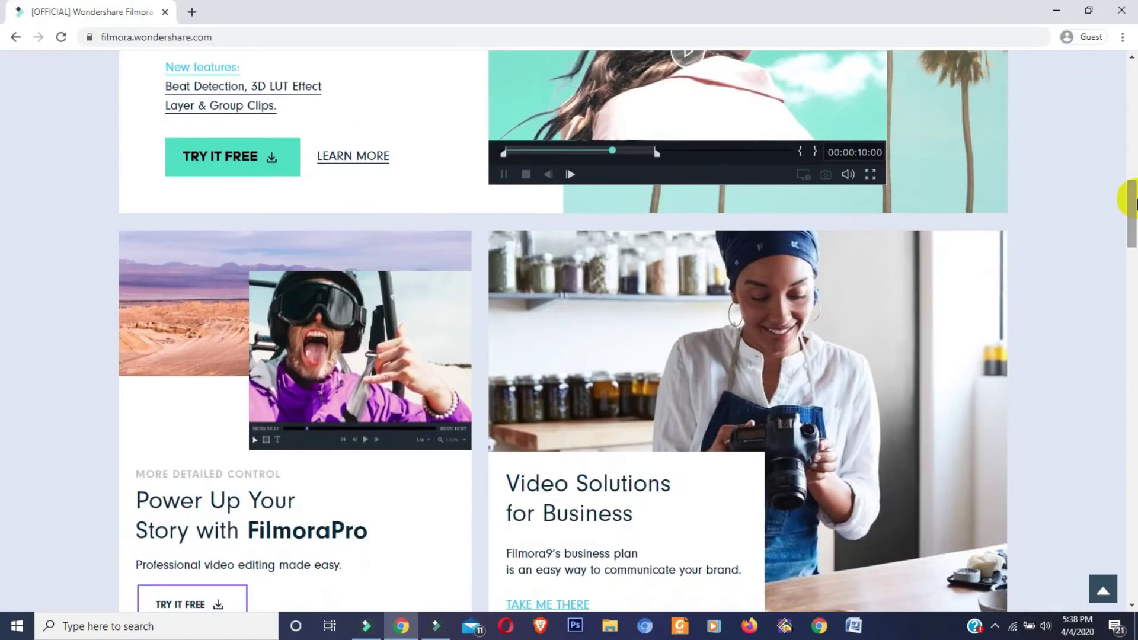
Step: In Filmora 9, add Mountains19 after Mountains15 and drop Mountains18 into track 1's gap
click(374, 622)
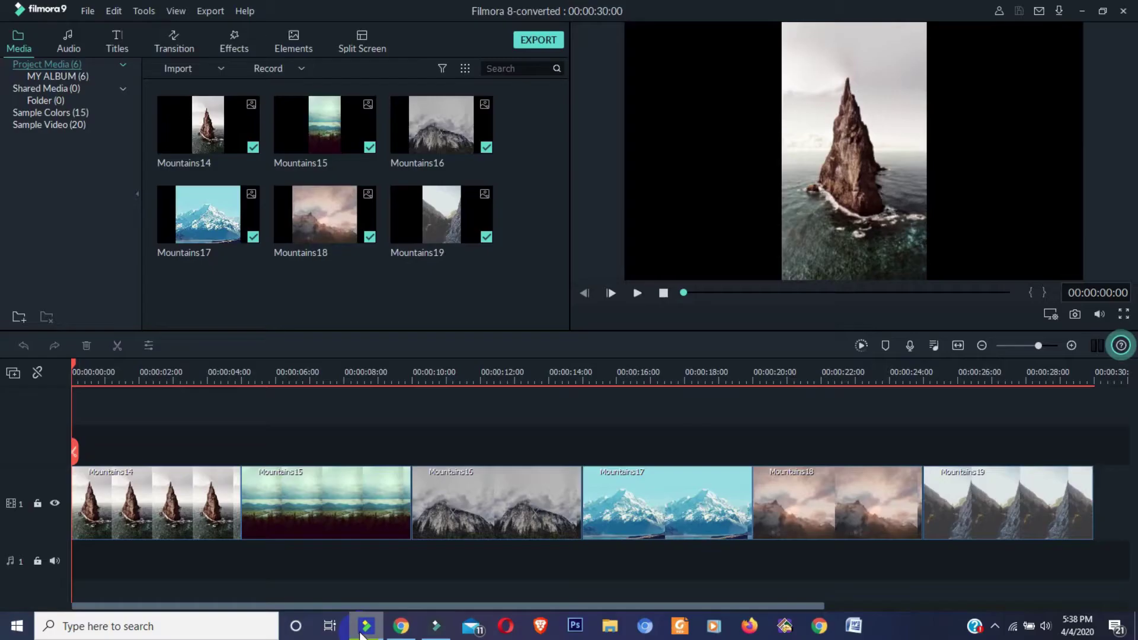
click(436, 625)
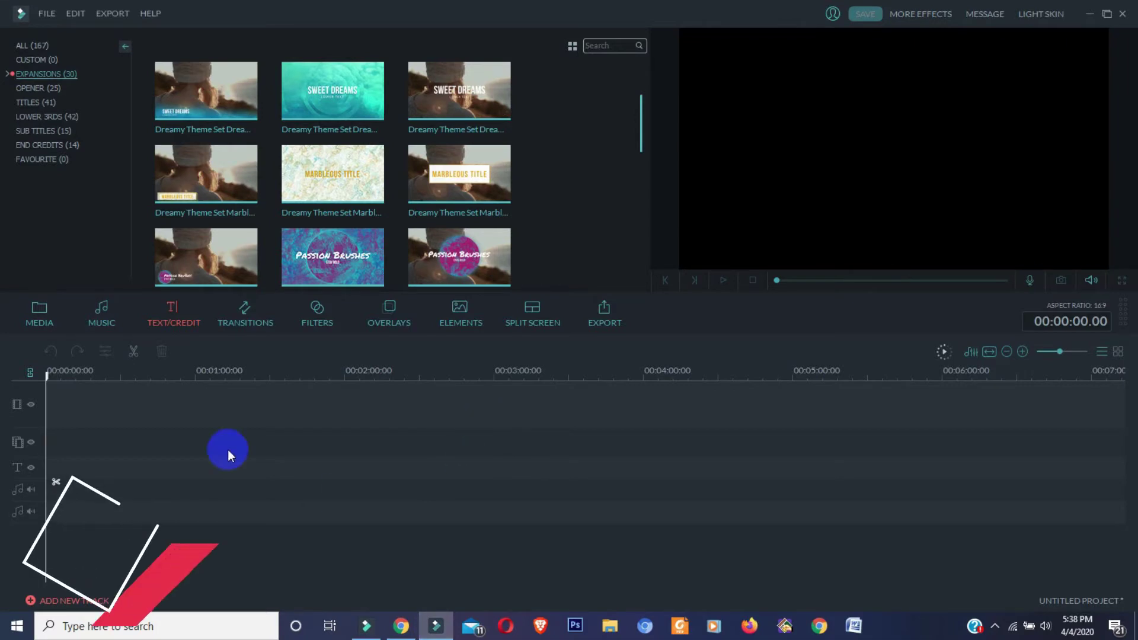
click(364, 627)
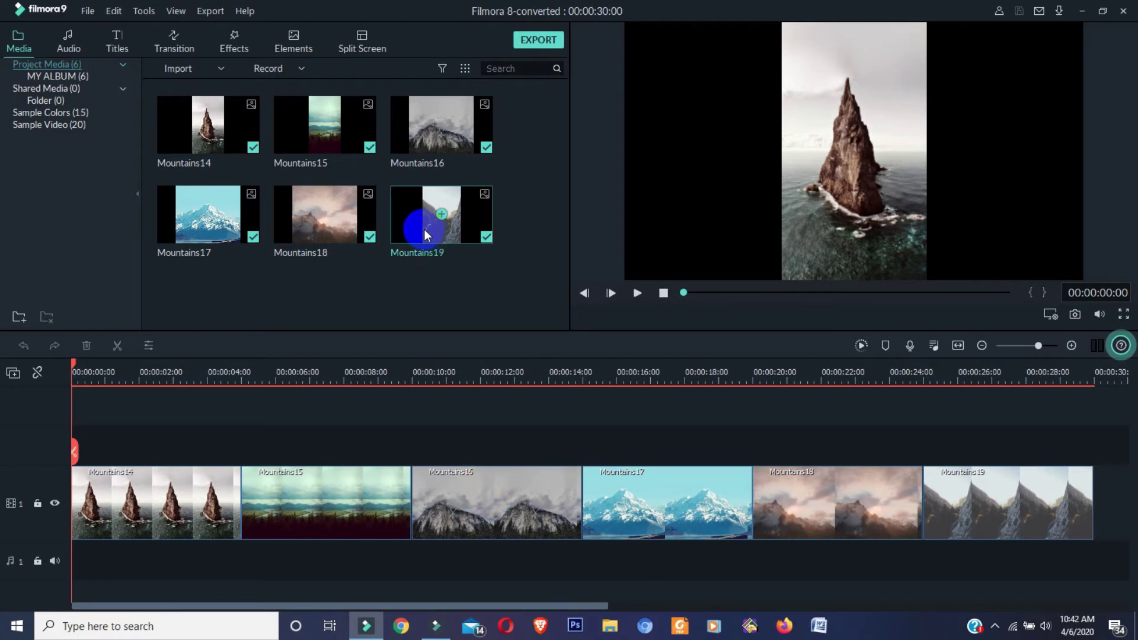
drag(424, 228, 383, 484)
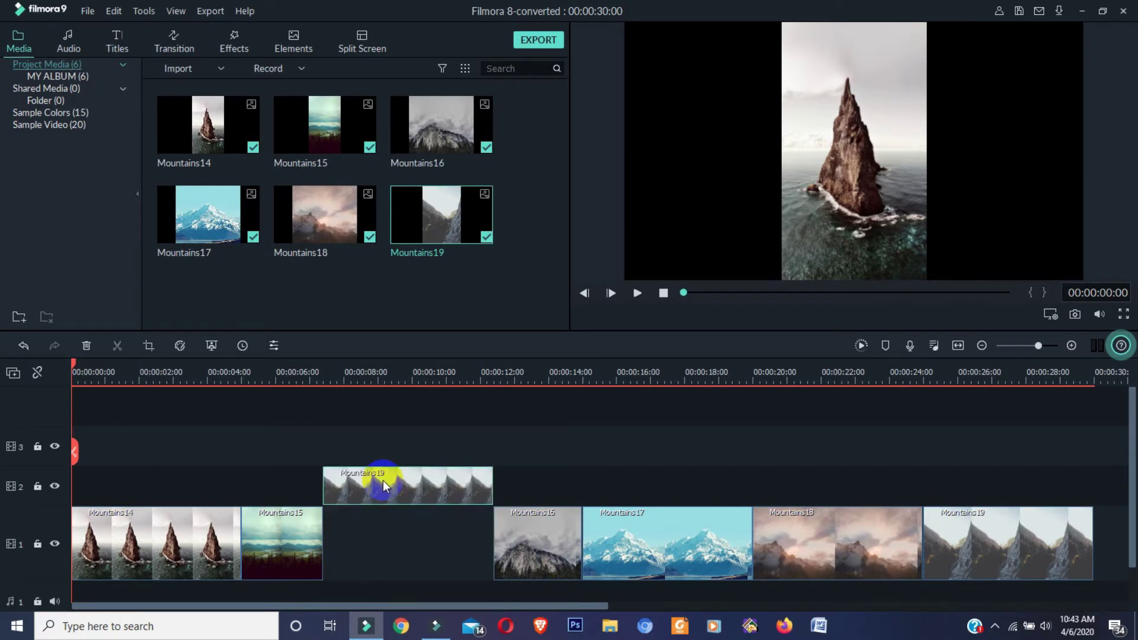
click(337, 221)
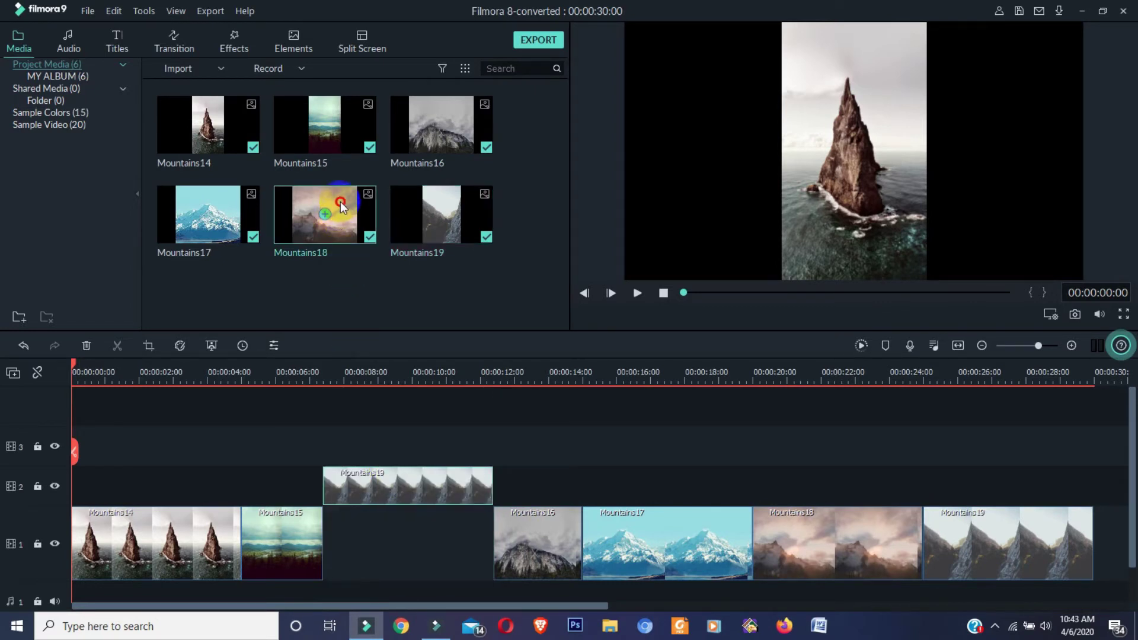
drag(341, 205, 215, 418)
click(369, 536)
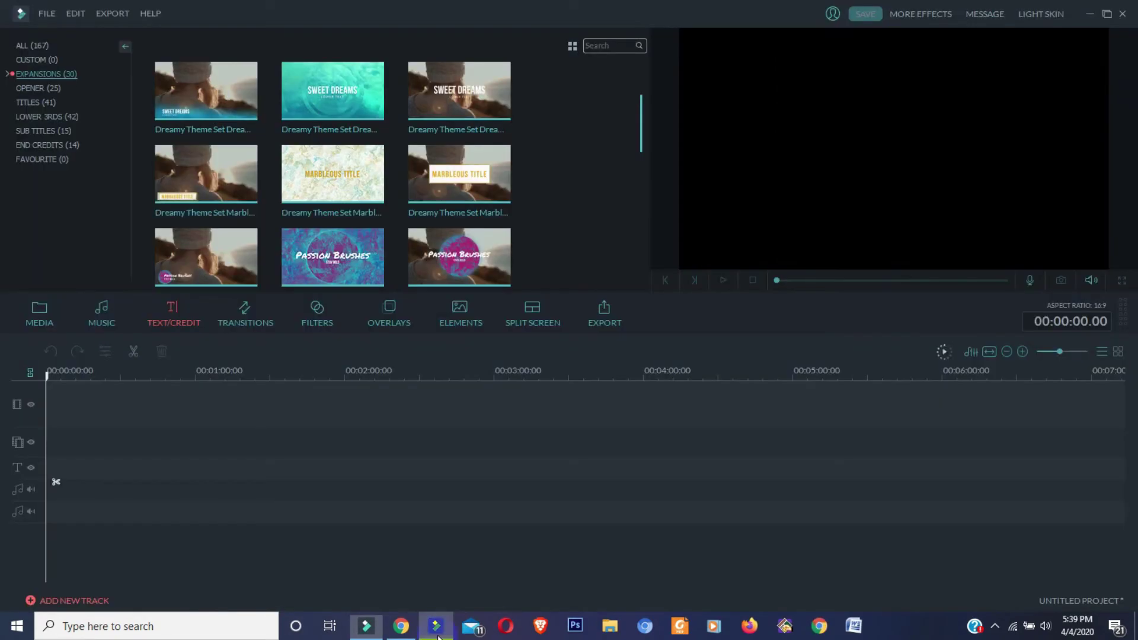
click(70, 602)
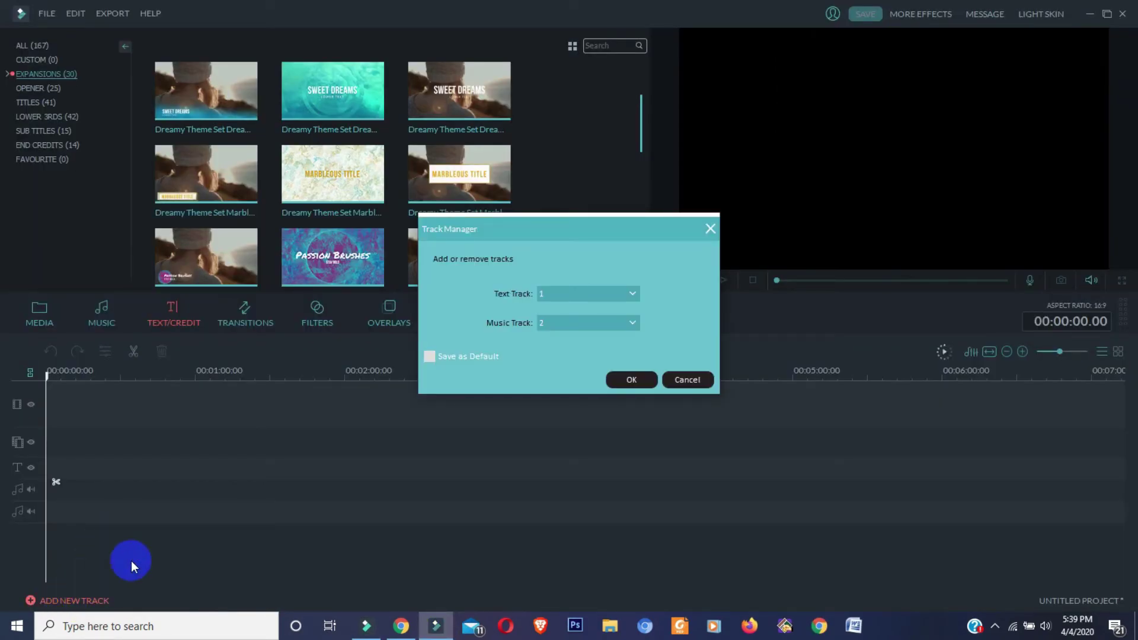
click(560, 292)
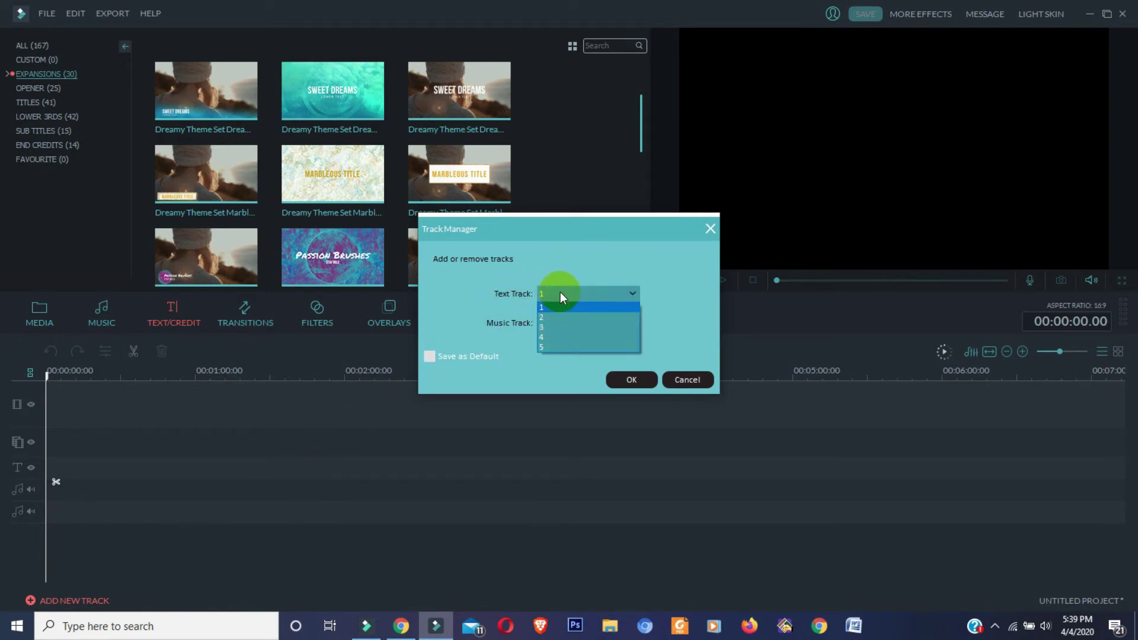
click(553, 347)
click(570, 323)
drag(631, 358, 601, 403)
click(702, 385)
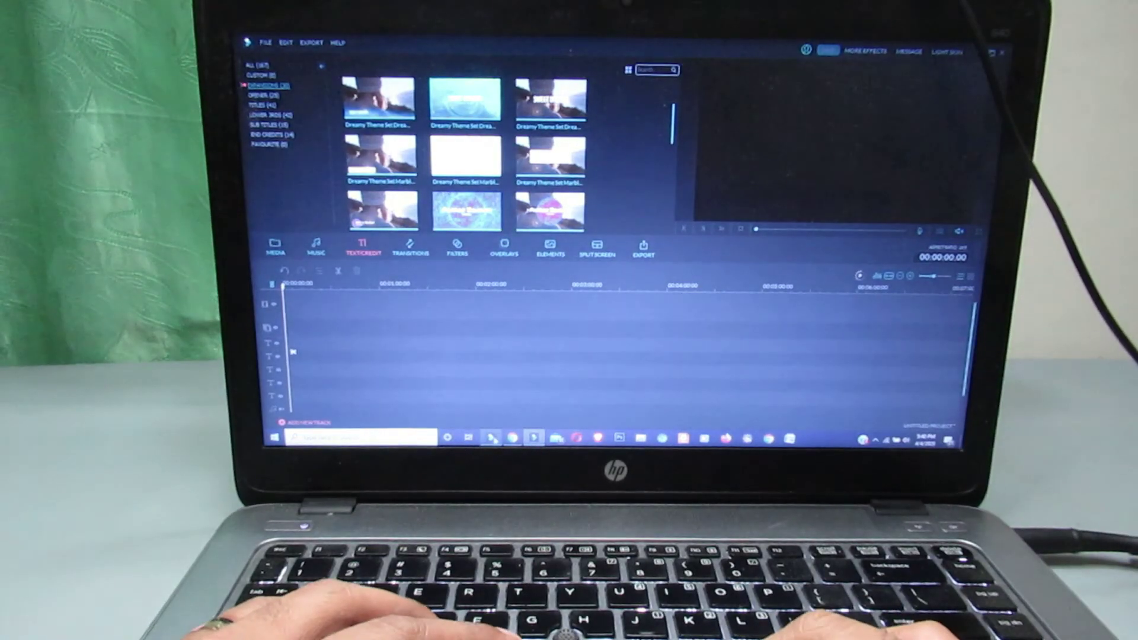
Step: Run Beat Detection on Passing_Time and place it on audio track 1 under the Mountains clips
key(alt+Tab)
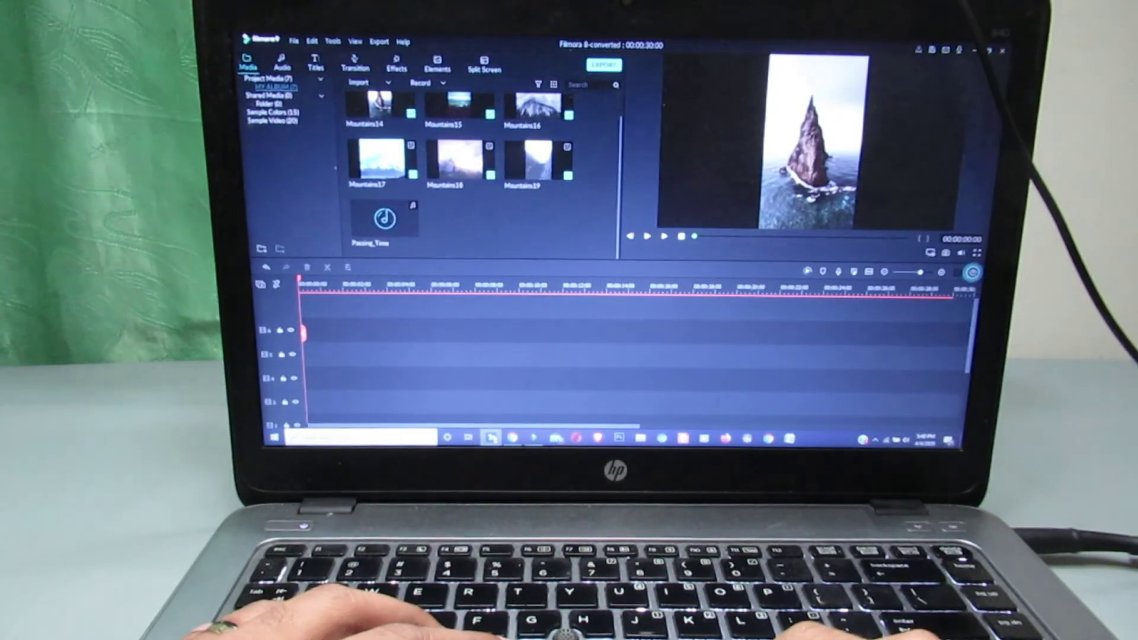
right_click(415, 233)
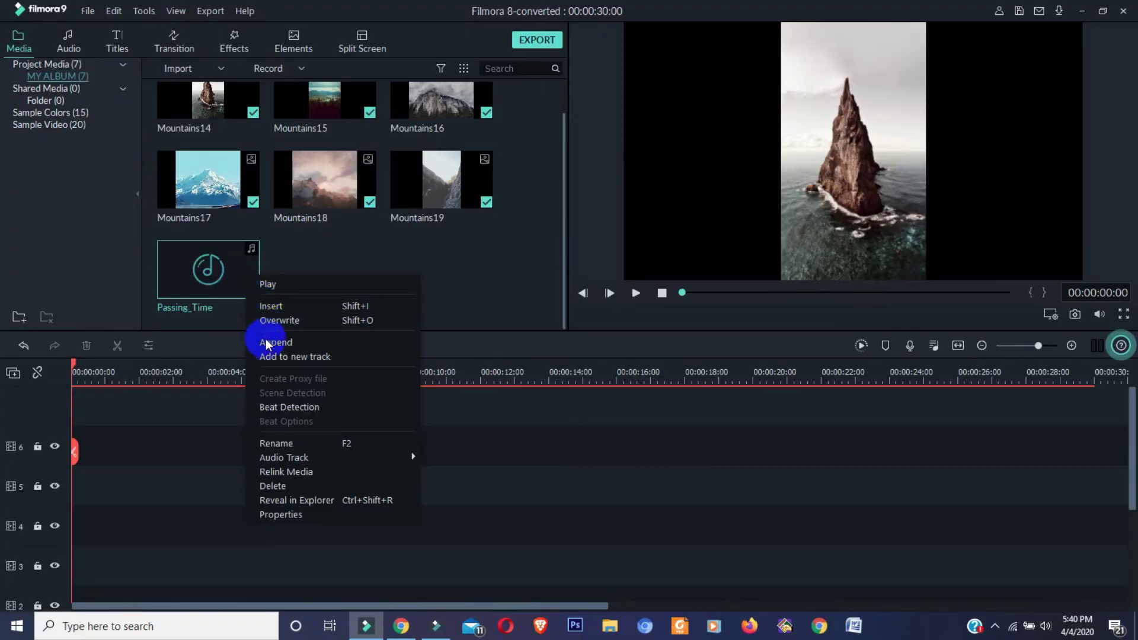
click(291, 408)
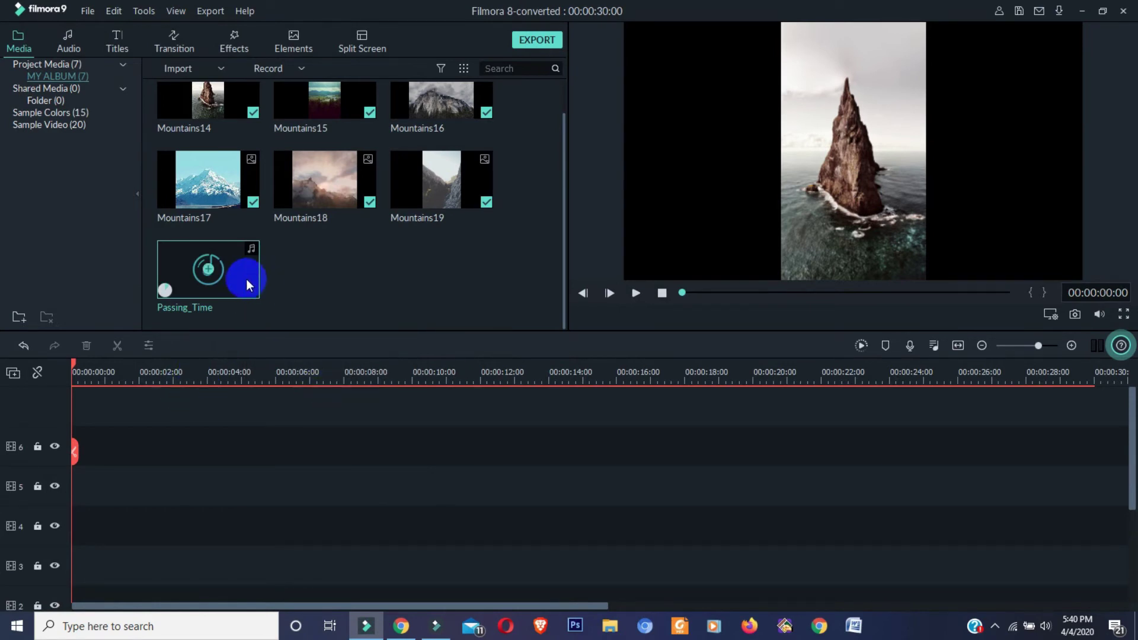
drag(248, 285, 109, 548)
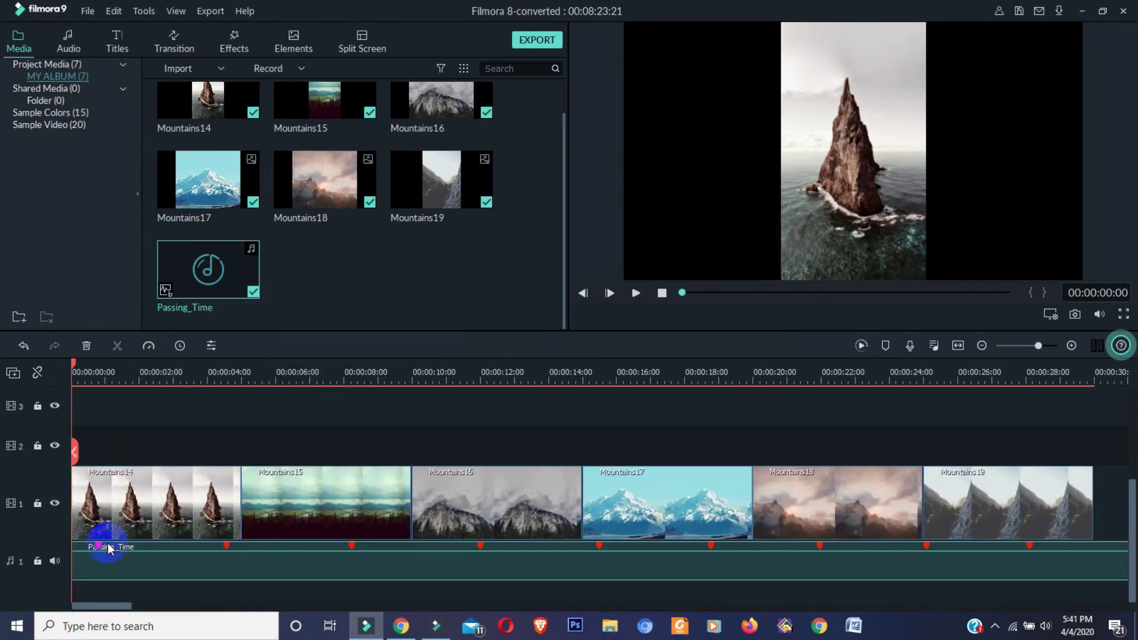
double_click(132, 573)
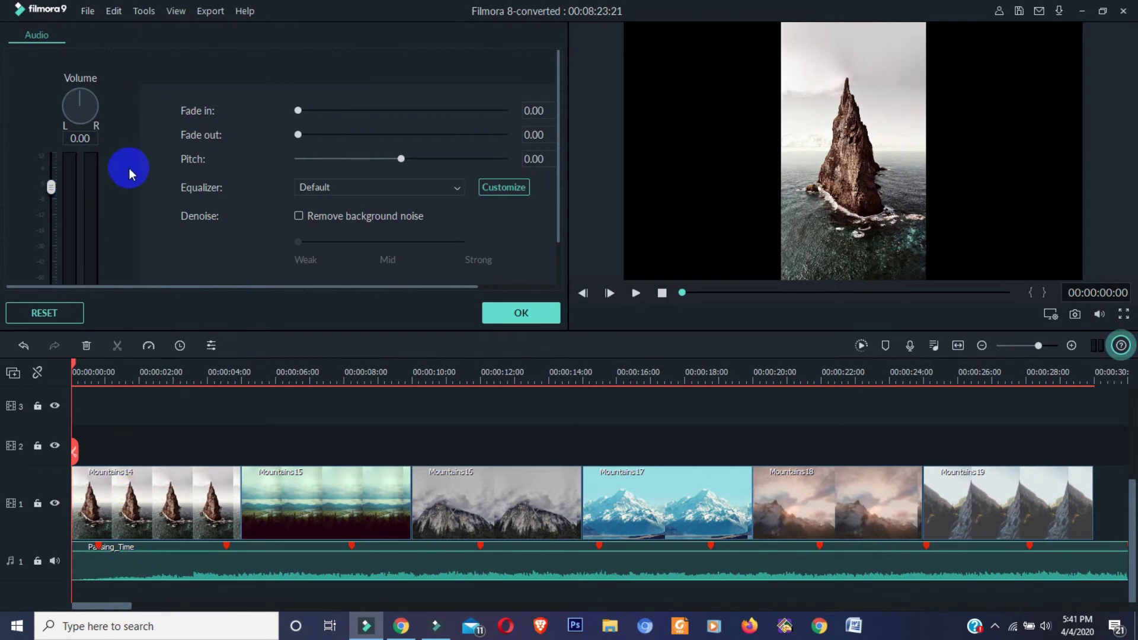
drag(560, 62, 559, 140)
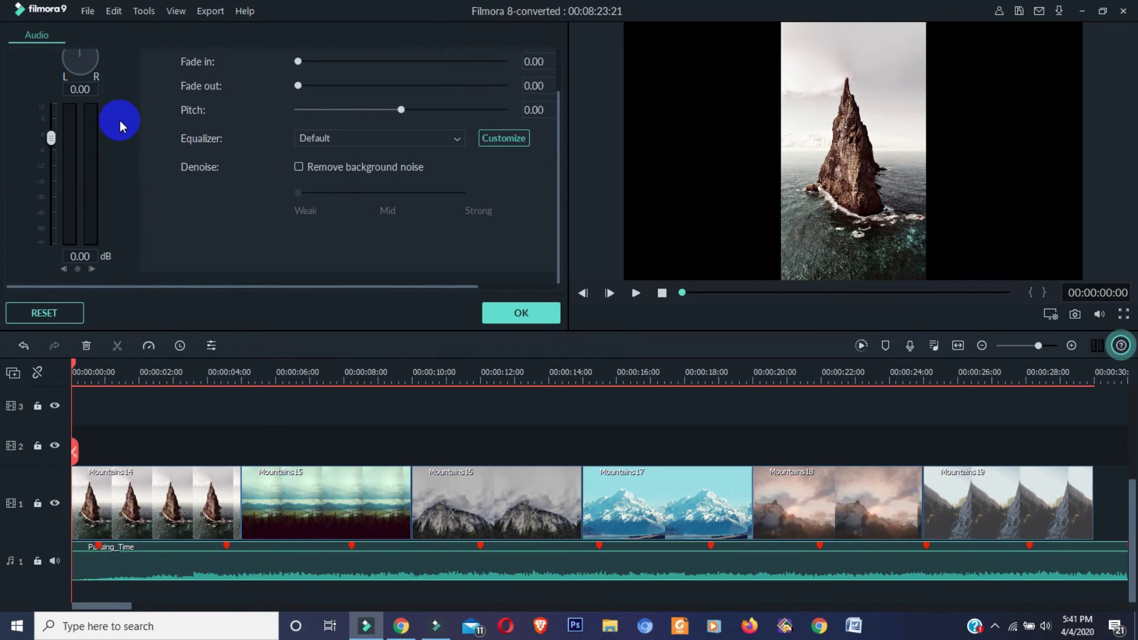
click(119, 412)
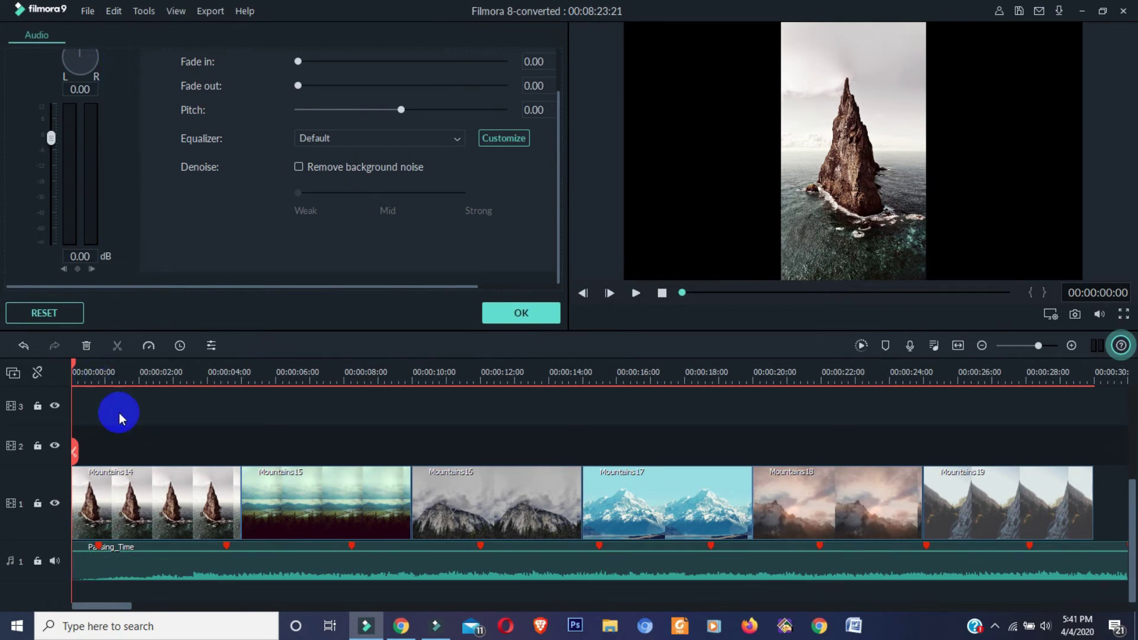
Step: Close the audio settings, browse the Transition, Audio, Titles and Elements libraries, then choose Export
click(483, 312)
click(178, 37)
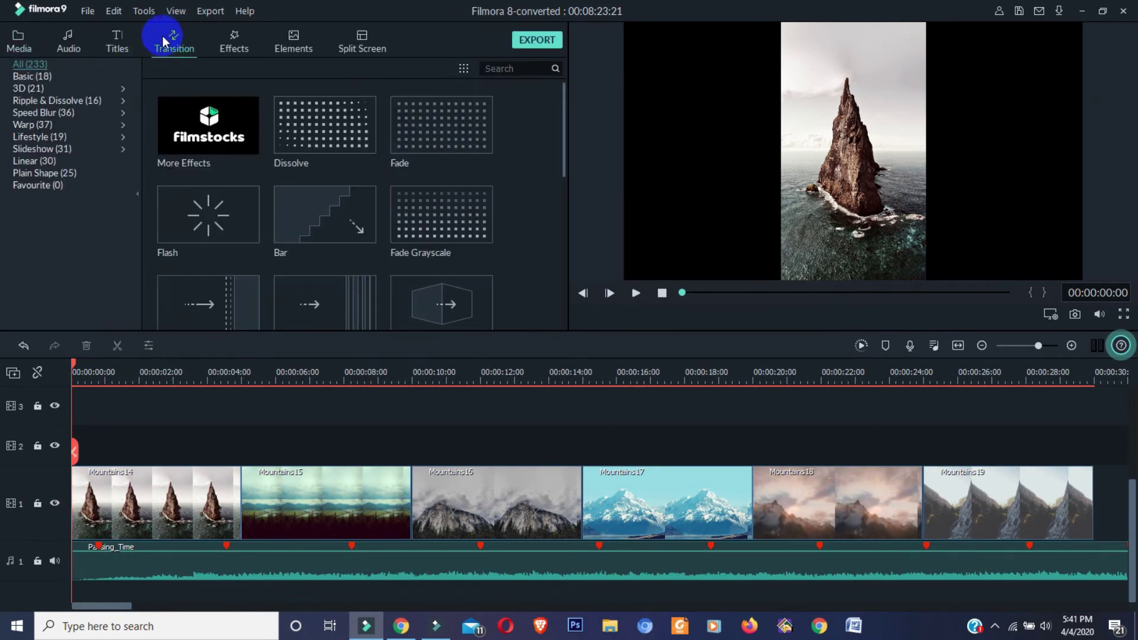
click(68, 39)
click(110, 46)
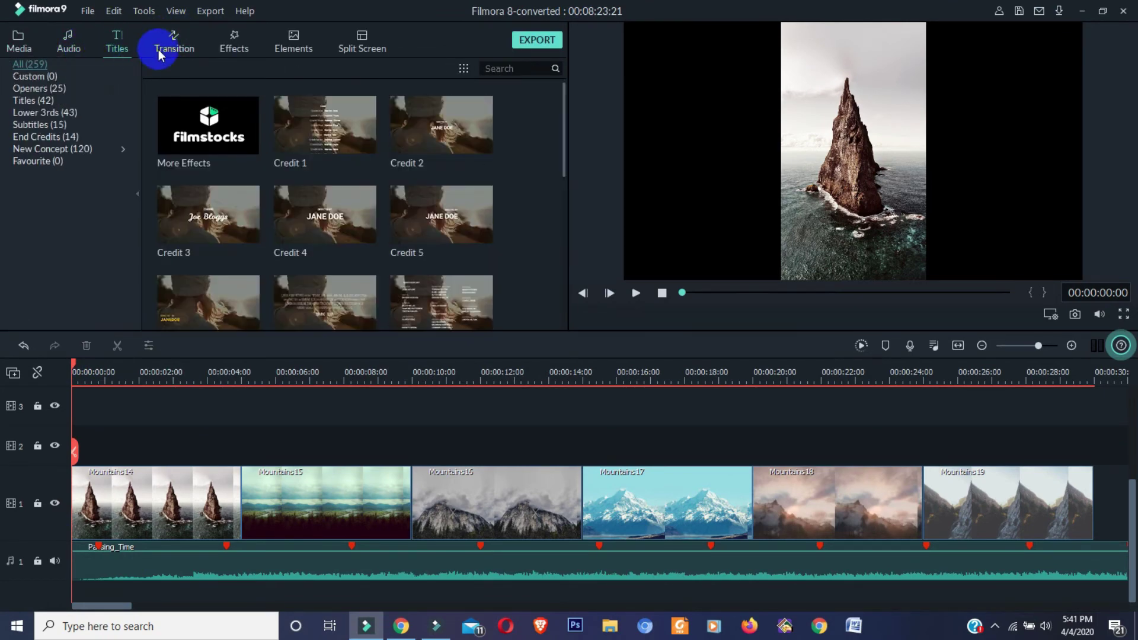
click(160, 52)
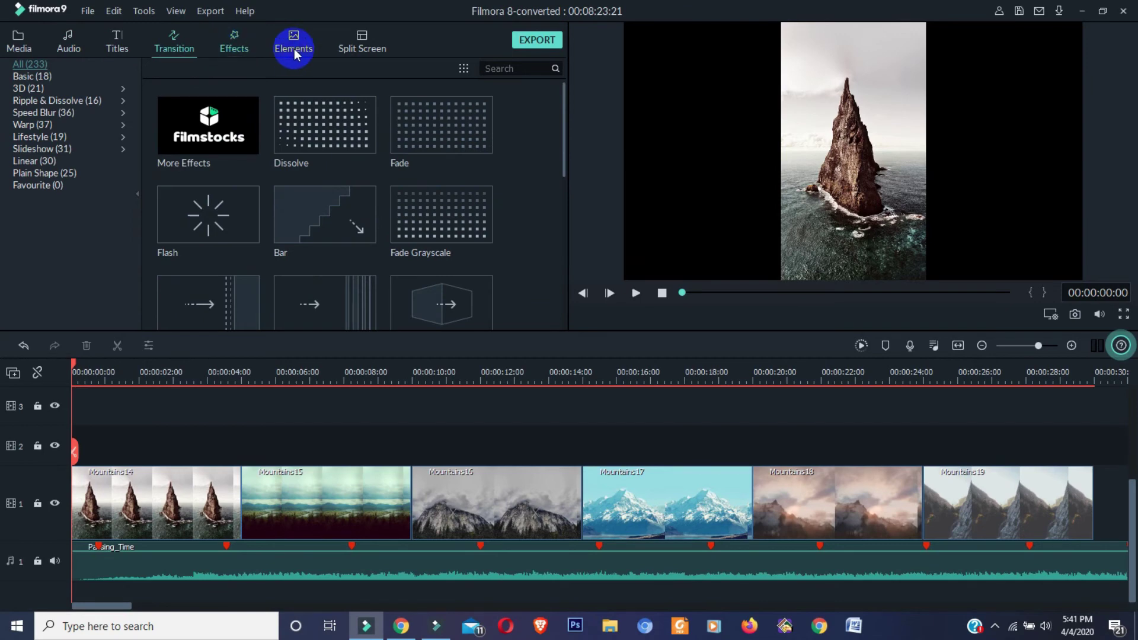
click(294, 49)
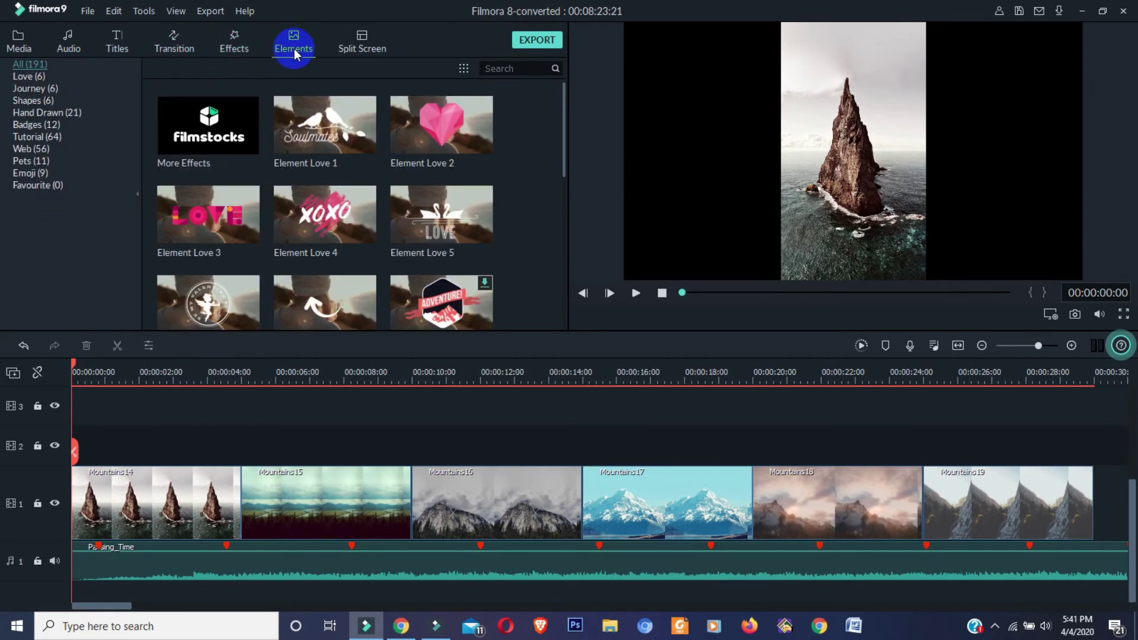
click(537, 40)
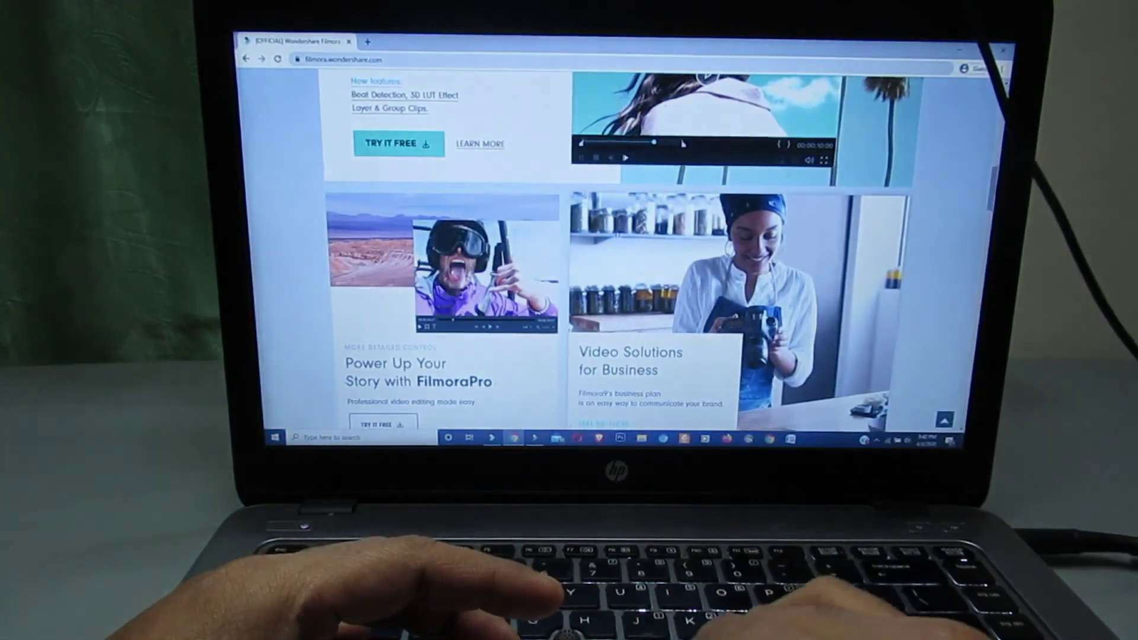
Step: Return the Filmora web page to the top, showing the 'For the Inspired.' banner
key(Home)
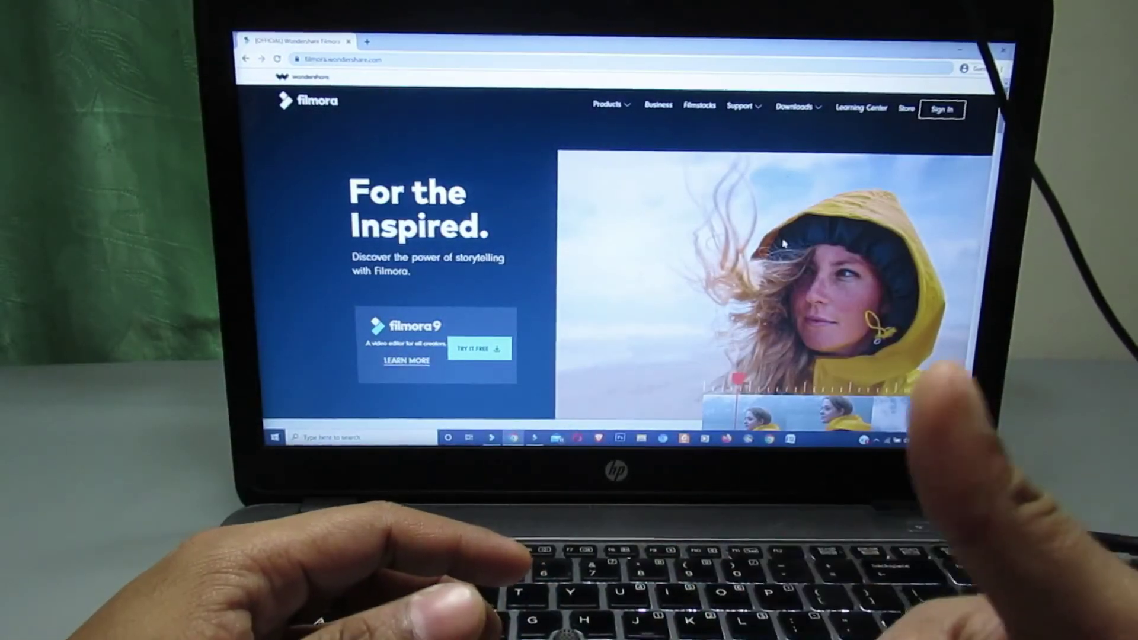